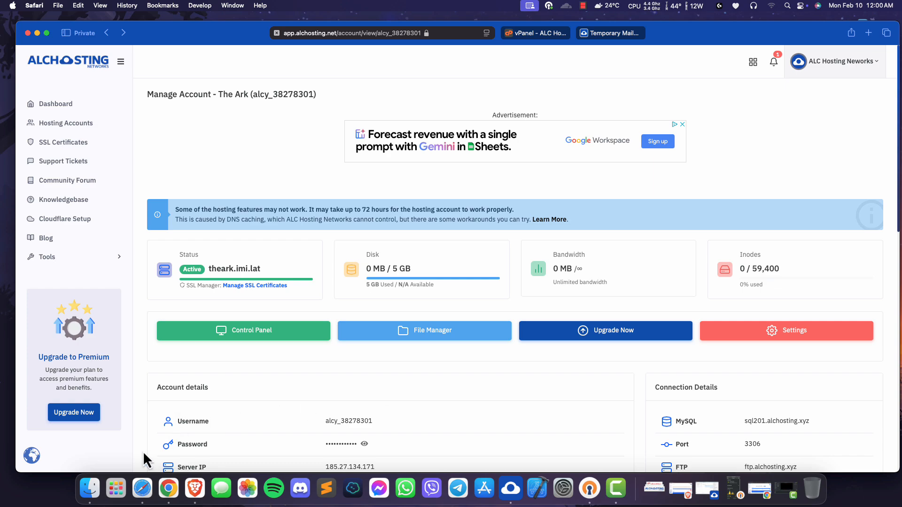
- Launch FileZilla, tile the browser's hosting account page beside it, and switch back to FileZilla
click(116, 485)
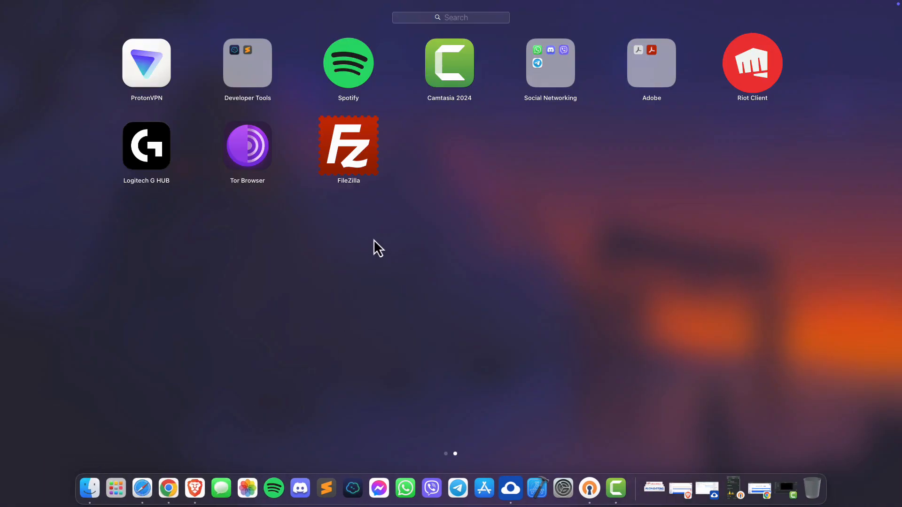
click(345, 153)
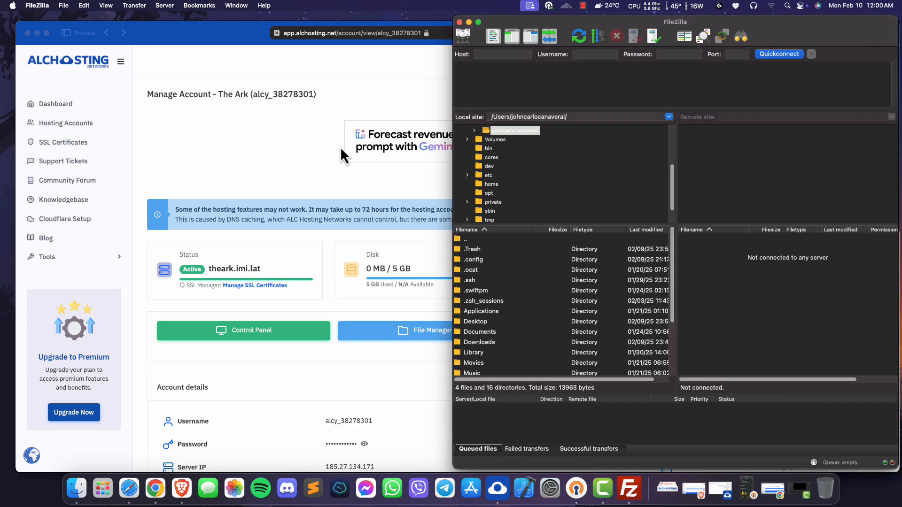
click(46, 35)
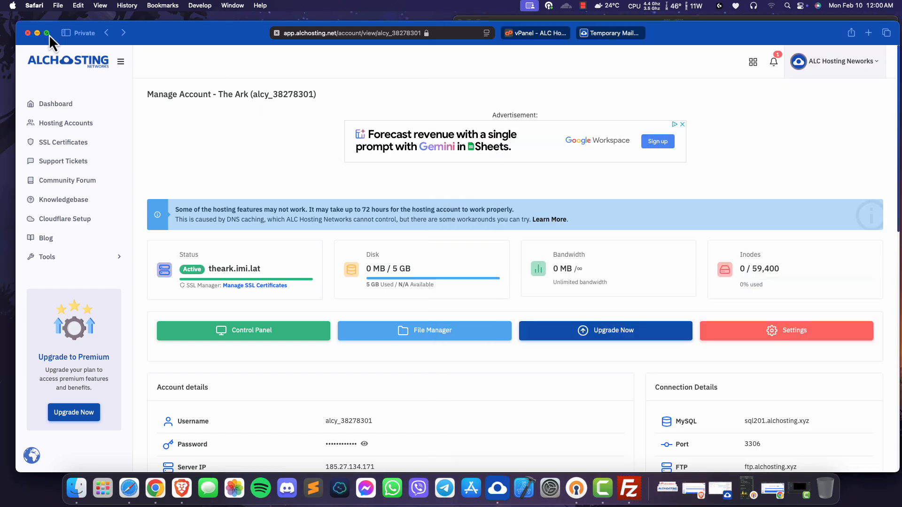
mouse_move(49, 35)
click(48, 66)
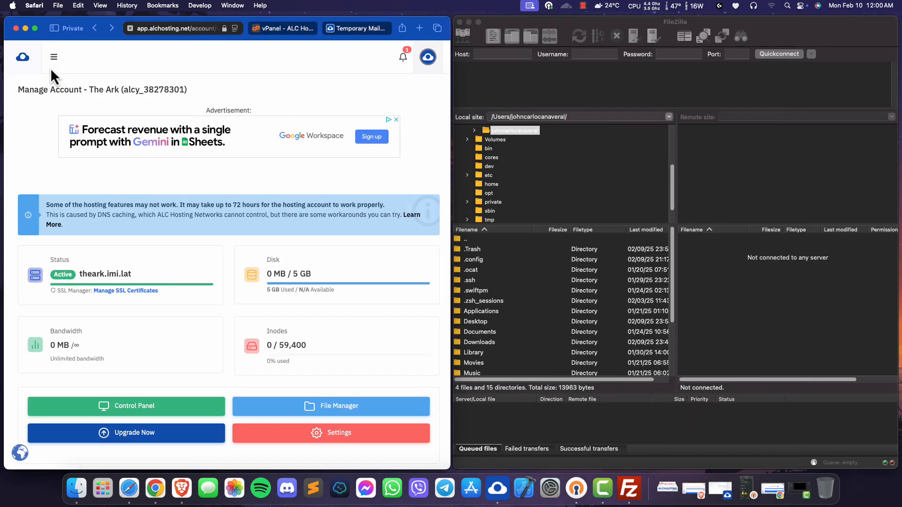
click(723, 240)
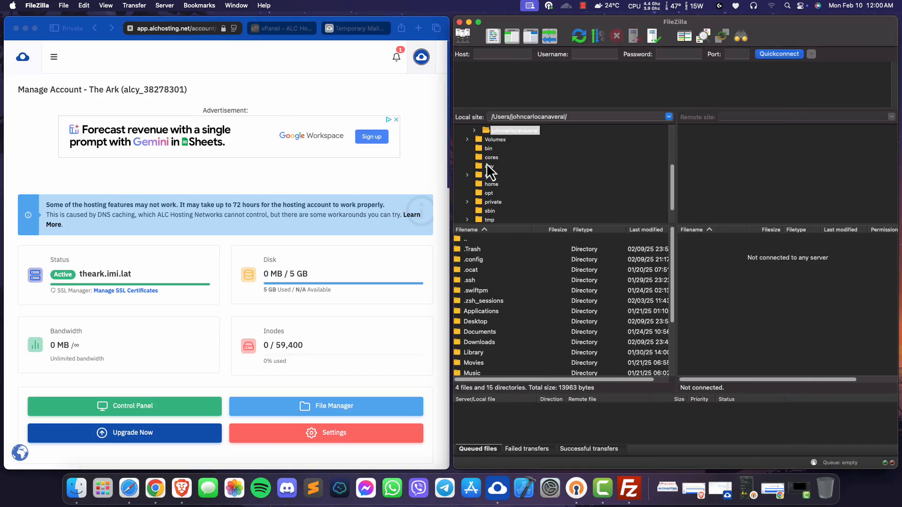
- Create a new site entry in the Site Manager with the protocol FTP - File Transfer Protocol
click(64, 6)
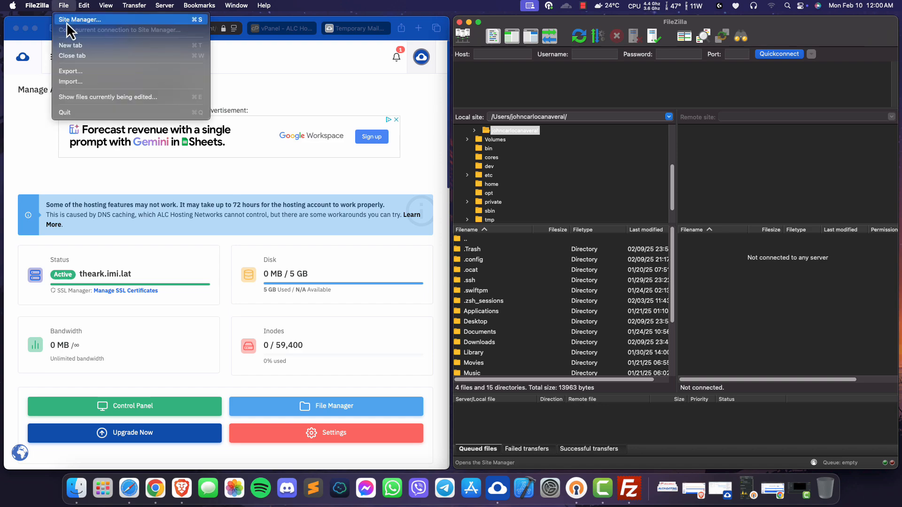
click(67, 22)
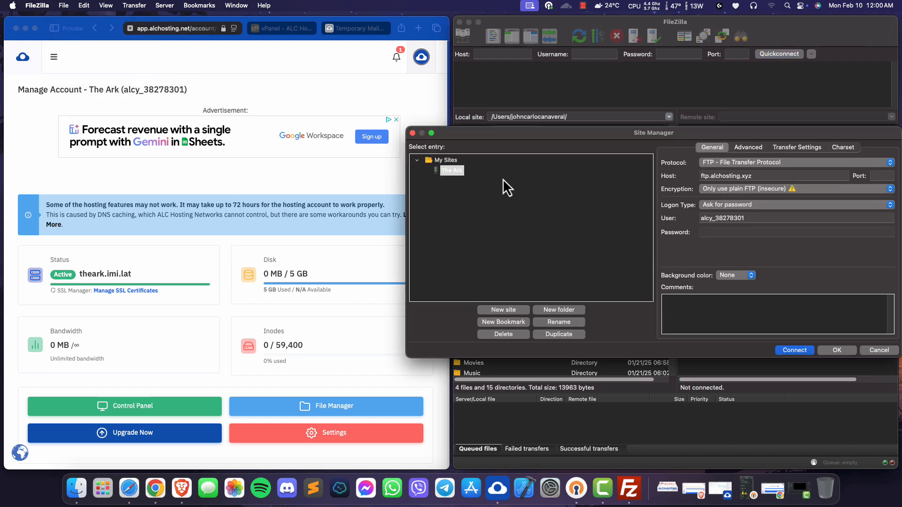
drag(543, 134, 586, 131)
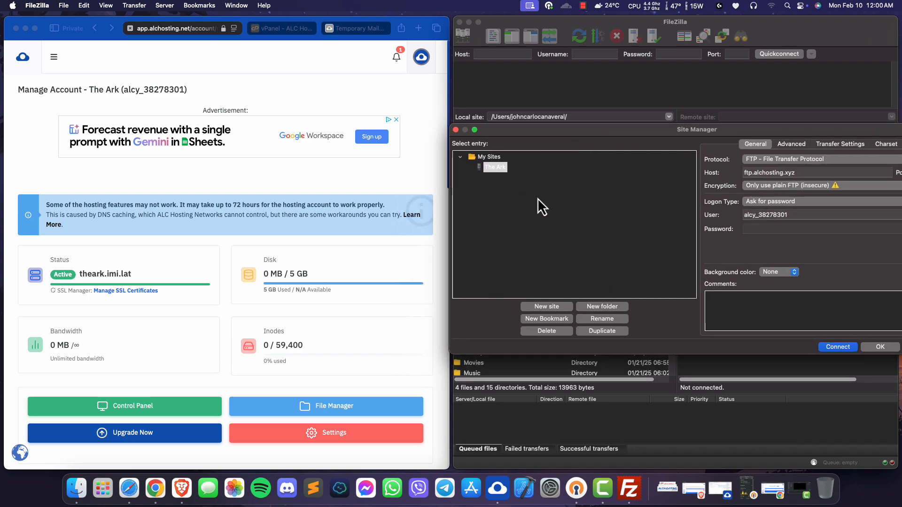
click(545, 306)
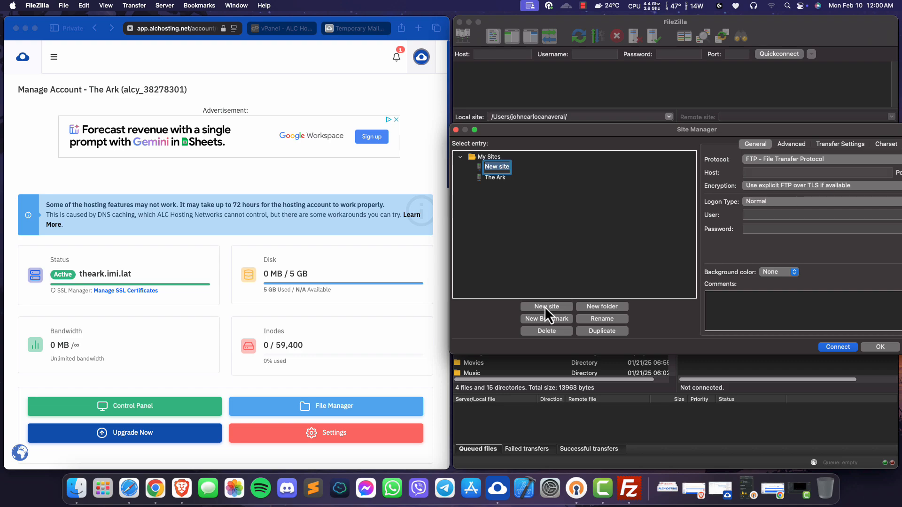
drag(538, 128, 442, 128)
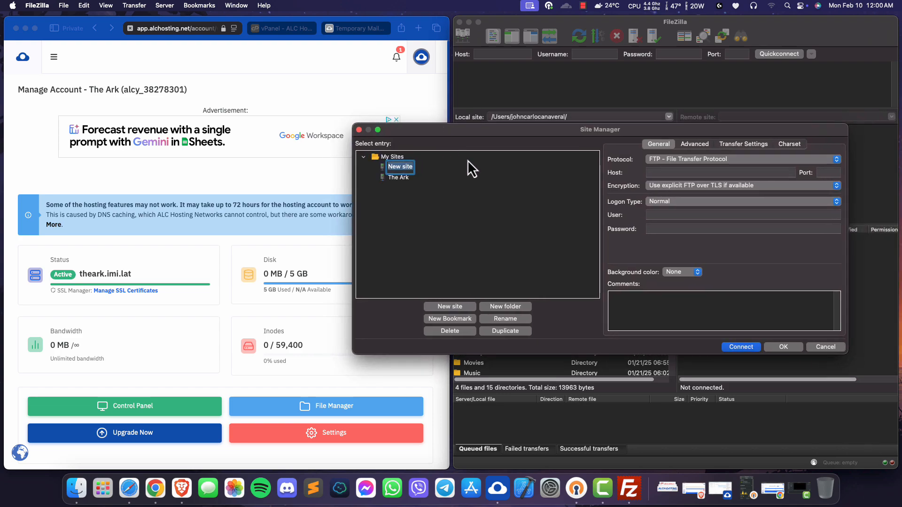
click(679, 163)
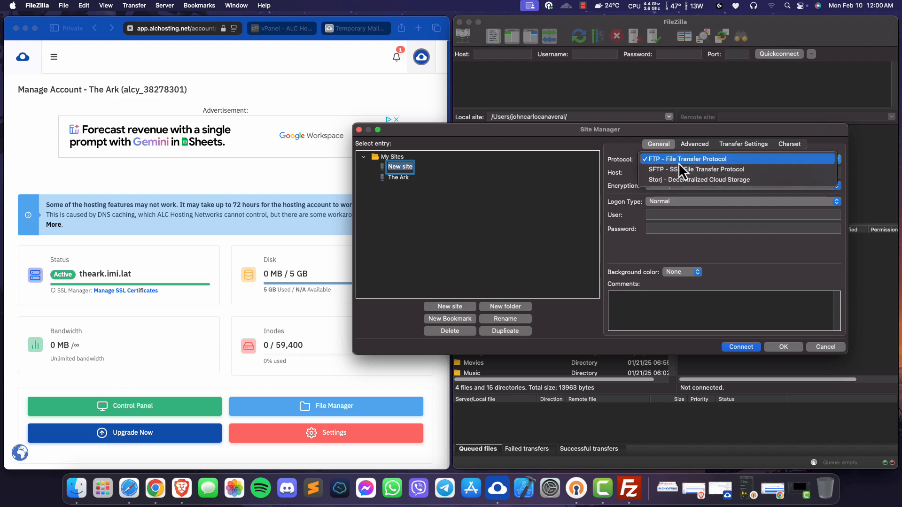
click(679, 163)
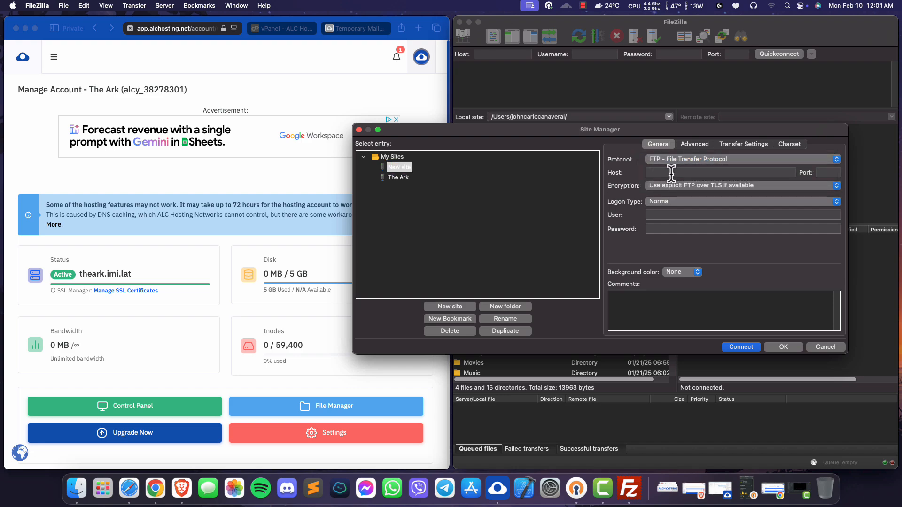
- Copy the FTP hostname ftp.alchosting.xyz from the account page's connection details into the new site's host
click(671, 173)
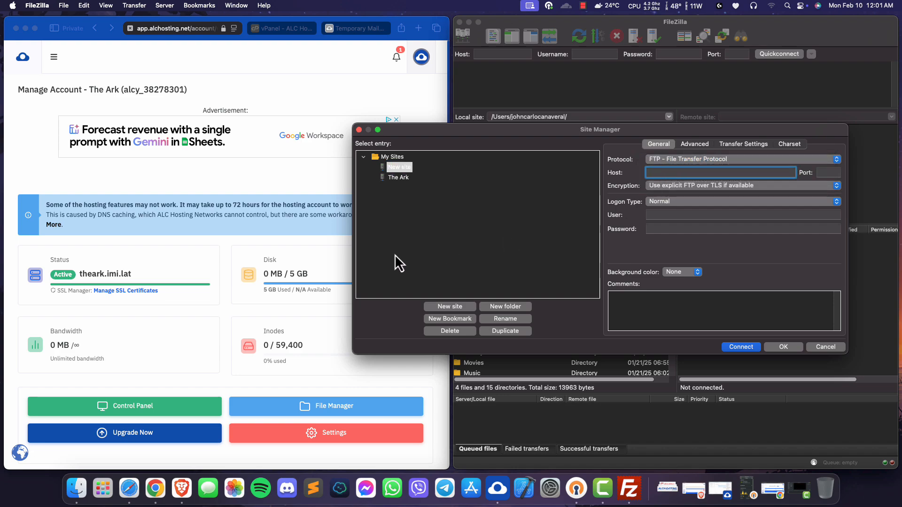
scroll(177, 253, down, 10)
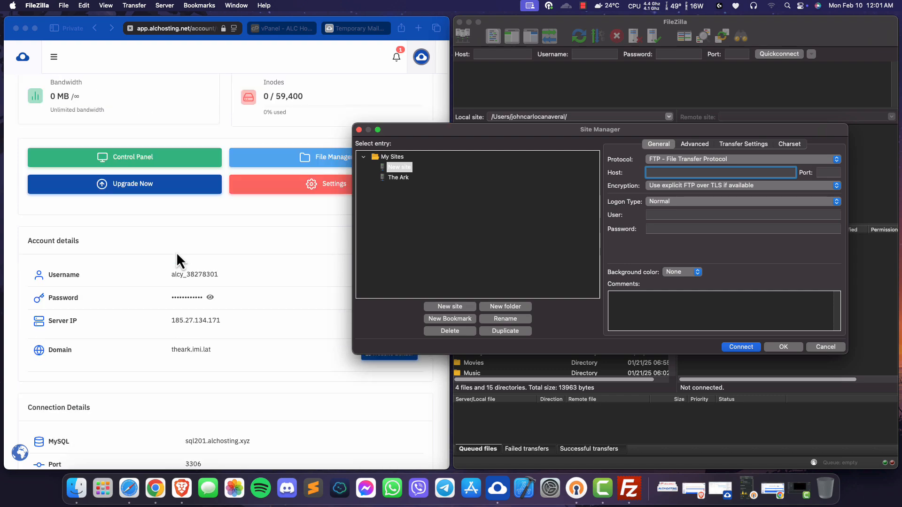
scroll(177, 251, down, 2)
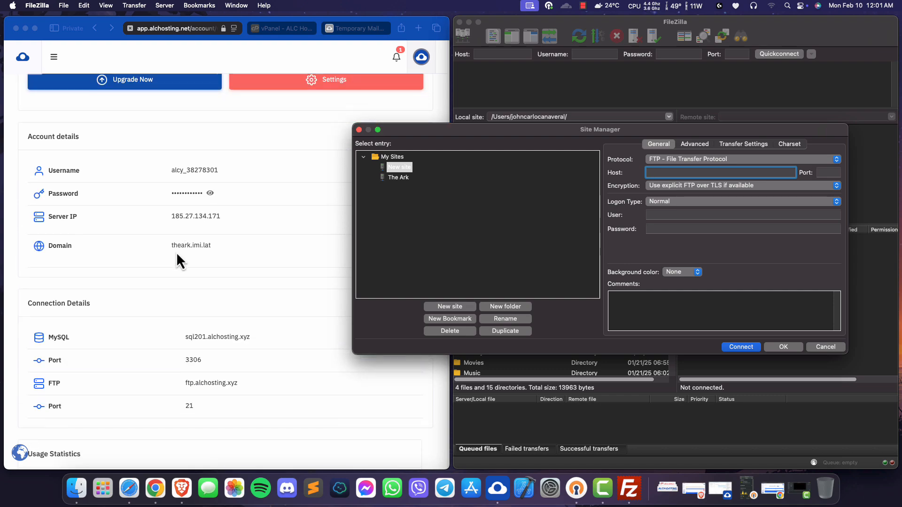
triple_click(217, 384)
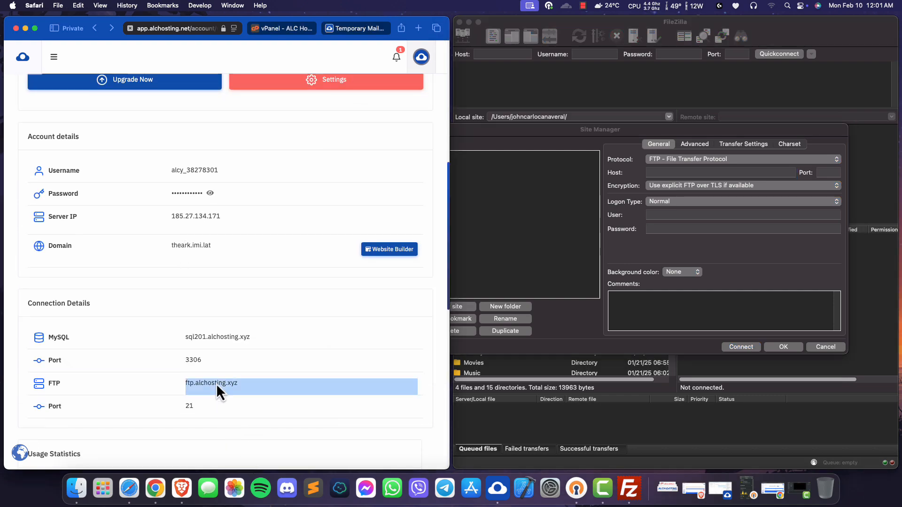
drag(237, 383, 182, 384)
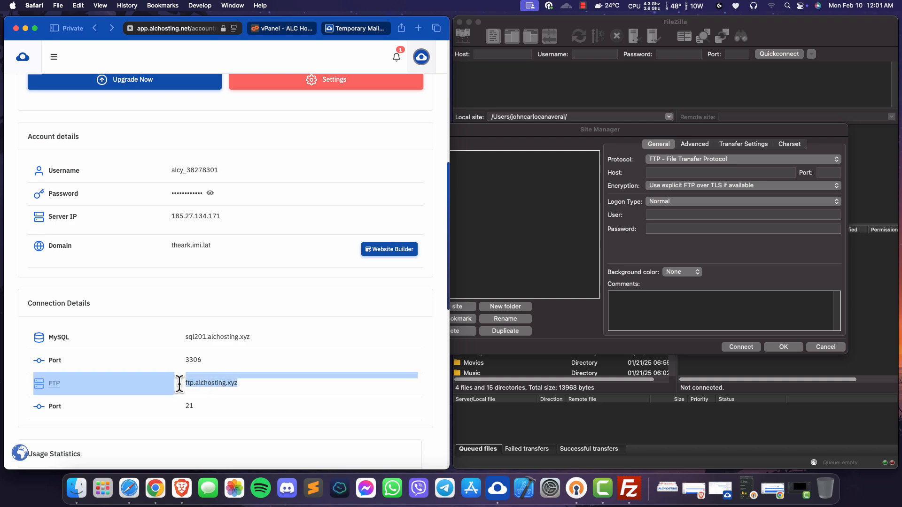
right_click(203, 384)
click(218, 391)
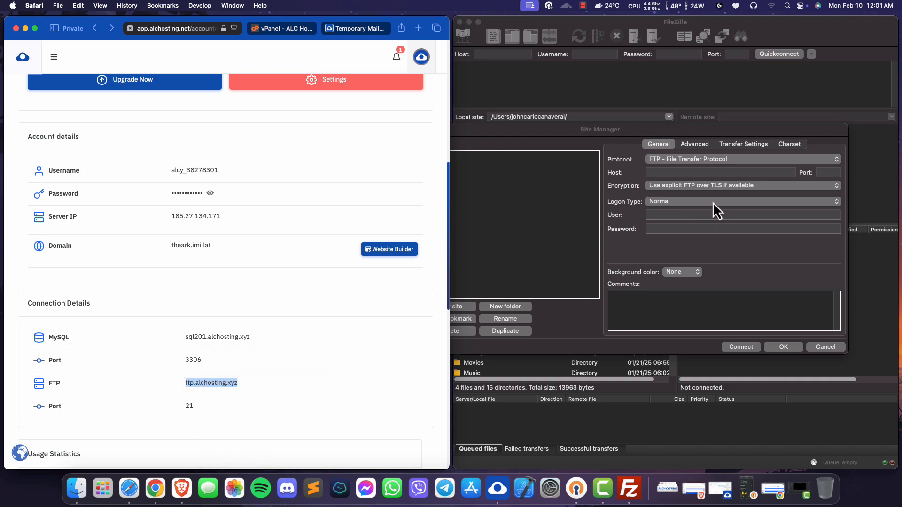
click(694, 173)
right_click(694, 173)
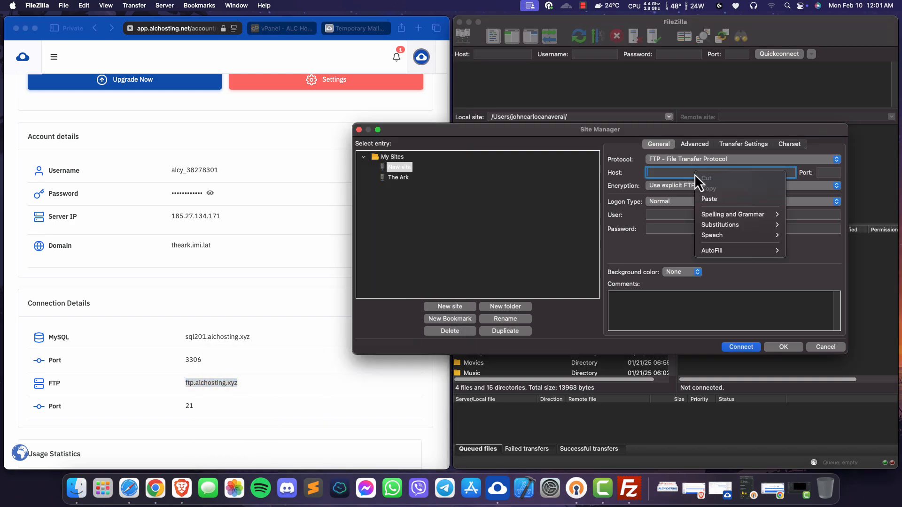
click(701, 199)
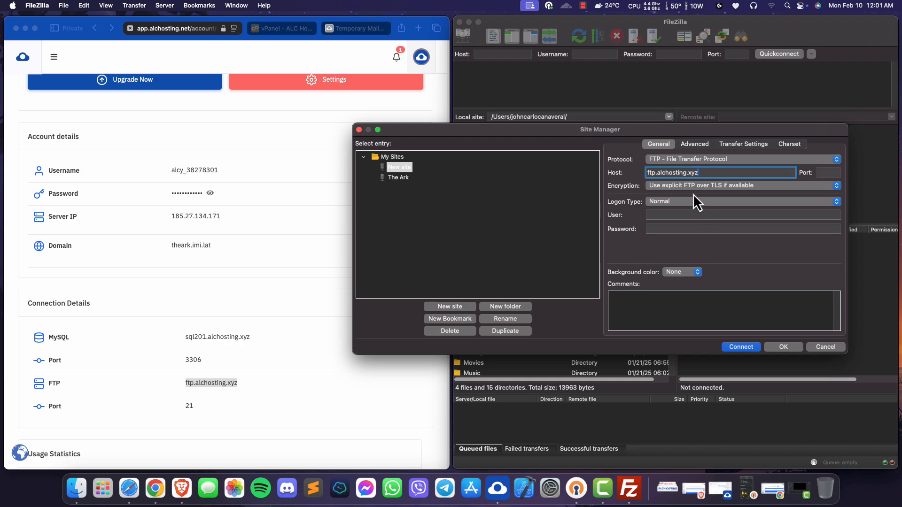
- Set the new site's encryption to Only use plain FTP (insecure) and its port to 21
click(671, 186)
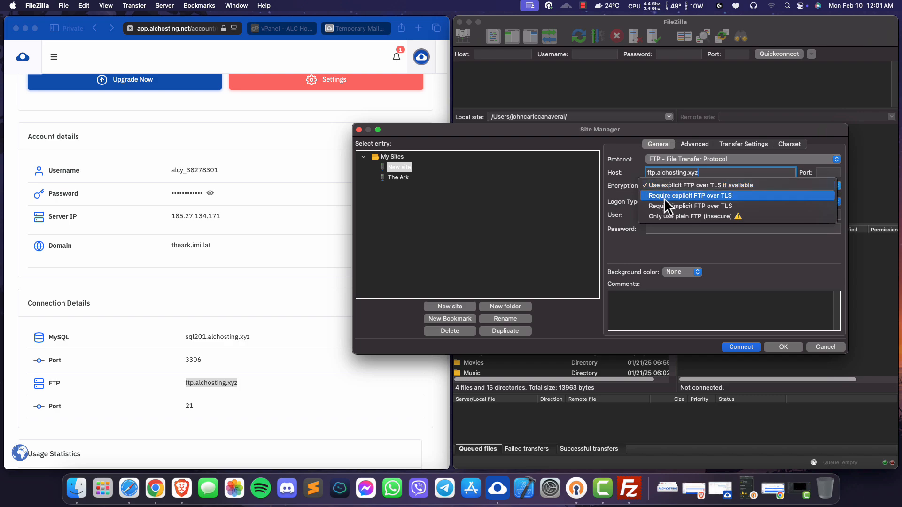
click(663, 216)
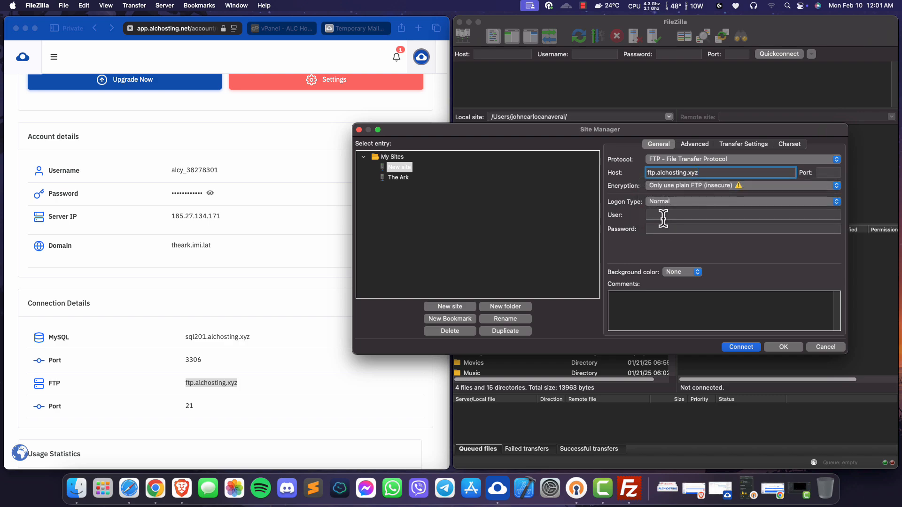
click(828, 173)
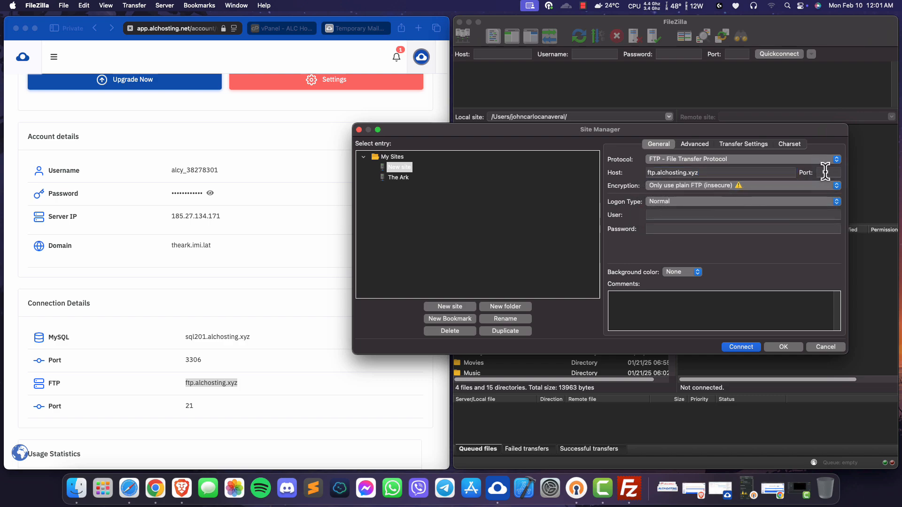
text(21)
key(Tab)
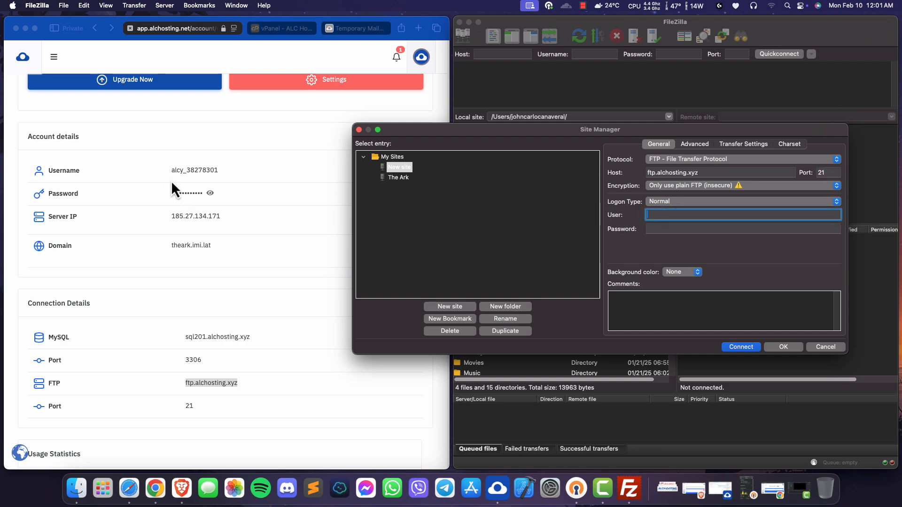
- Copy the hosting account's username from the account details into the new site's user field
click(187, 167)
double_click(187, 168)
right_click(187, 167)
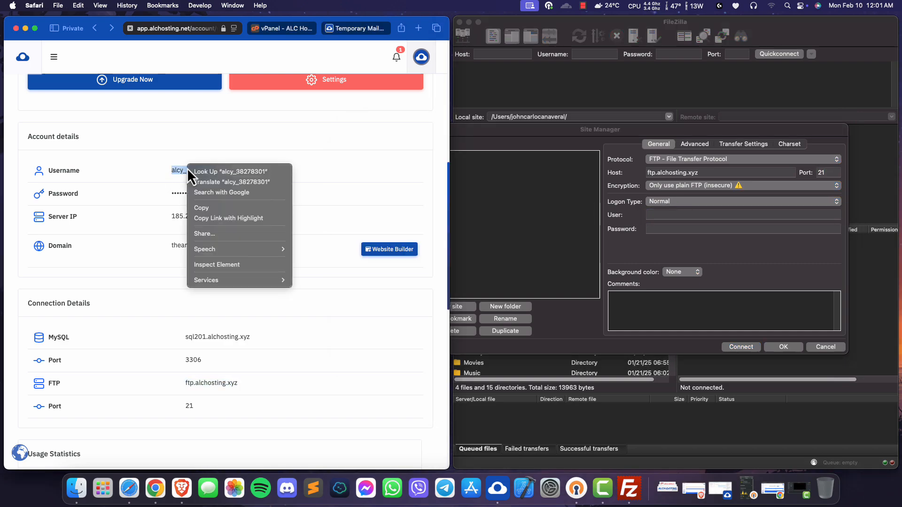
click(210, 208)
click(670, 215)
right_click(665, 217)
click(675, 241)
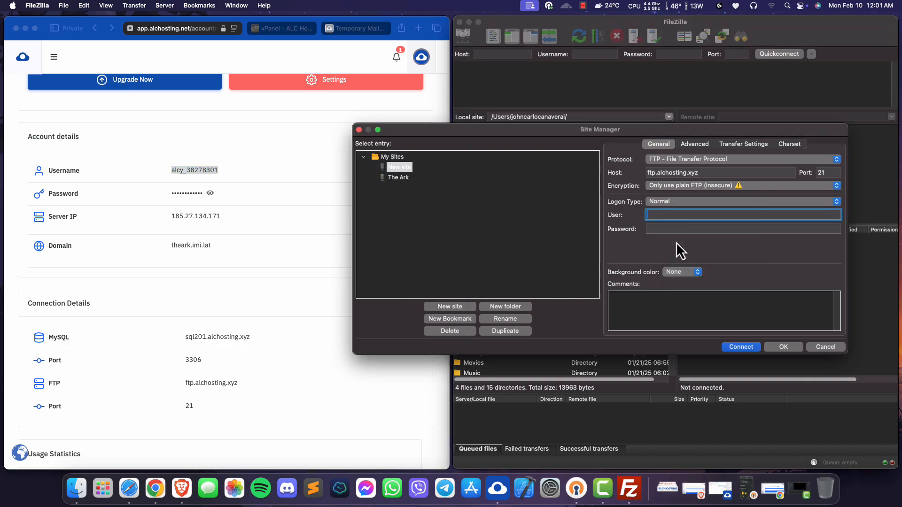
- Reveal the hosting account's password in the account details and paste it into the new site's password field
click(202, 198)
click(211, 194)
drag(170, 196, 231, 194)
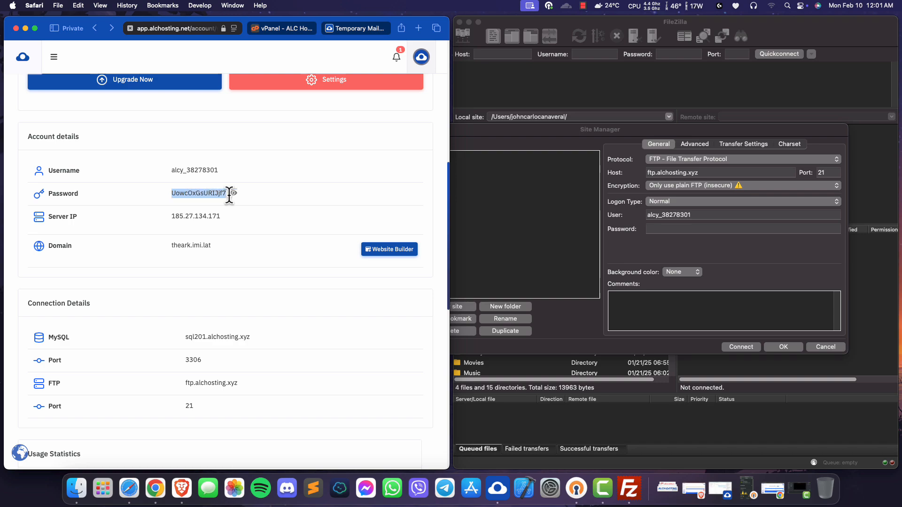
right_click(219, 196)
click(233, 236)
click(667, 230)
right_click(666, 230)
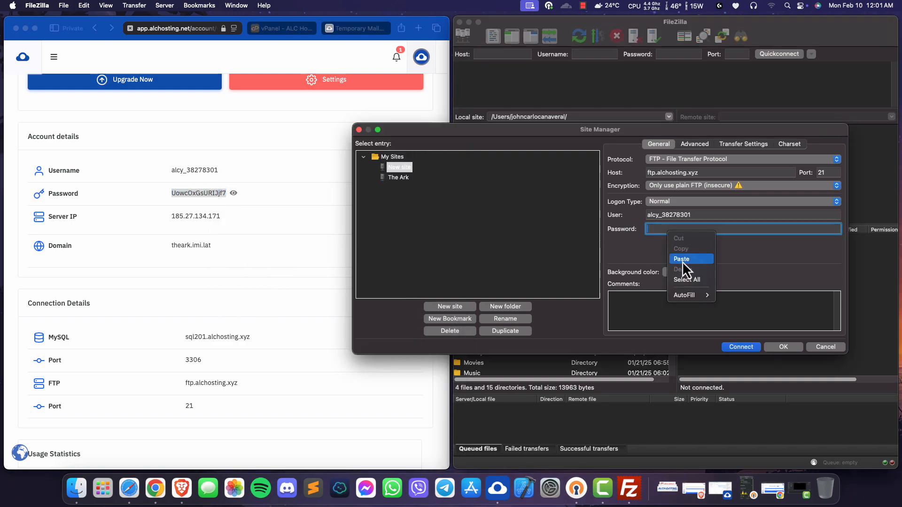
click(683, 261)
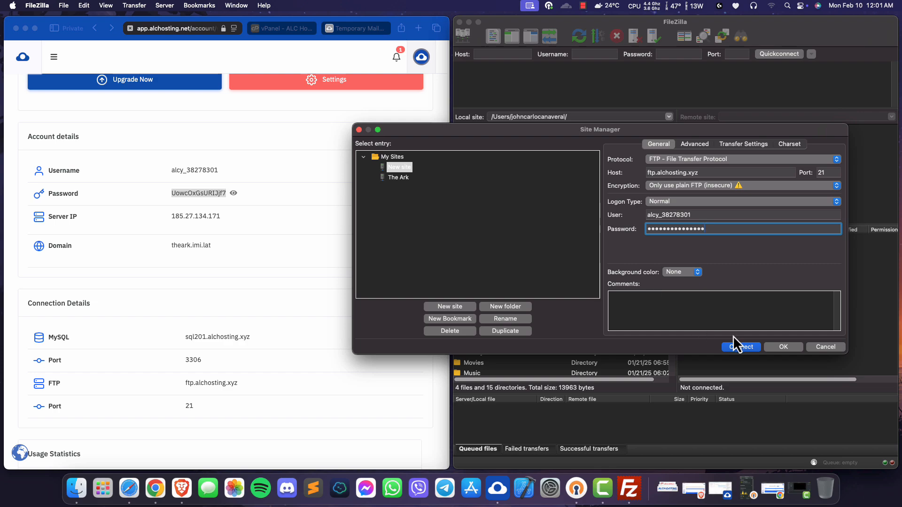
- Connect to the new site and open the htdocs folder on the remote server
click(739, 348)
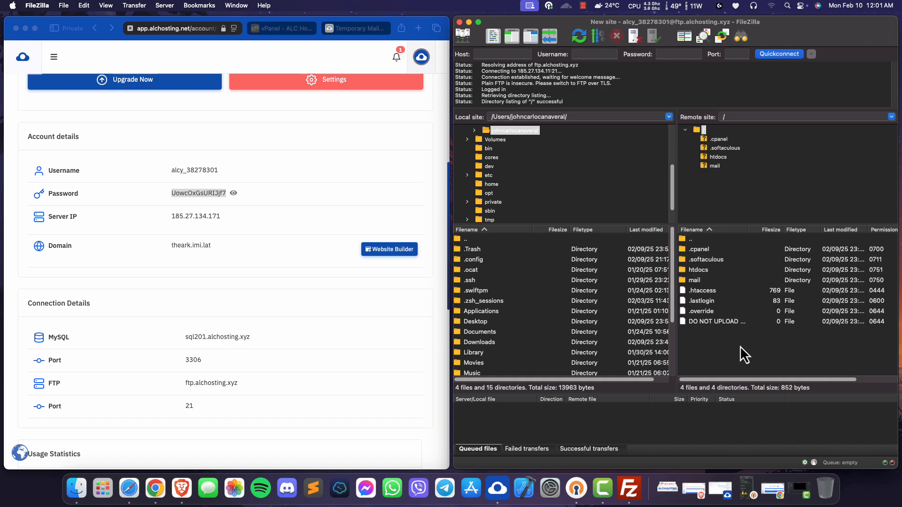
drag(567, 101, 455, 100)
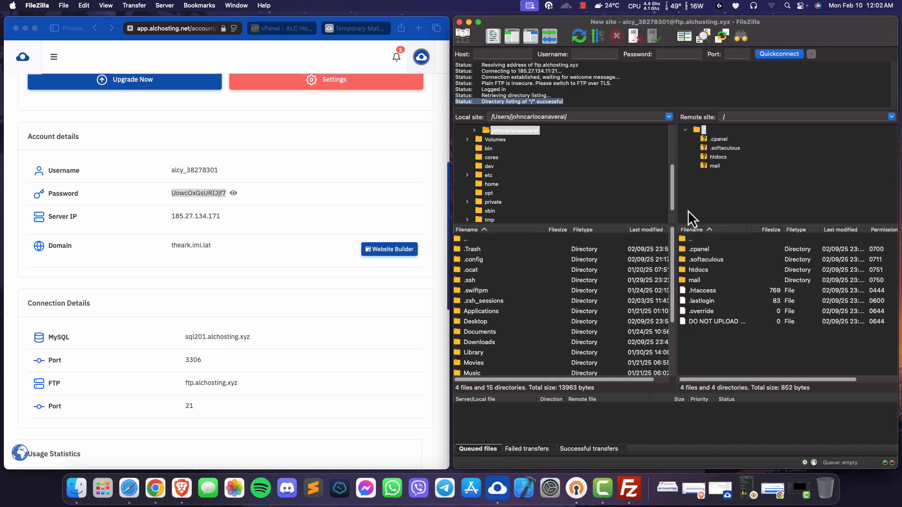
click(701, 342)
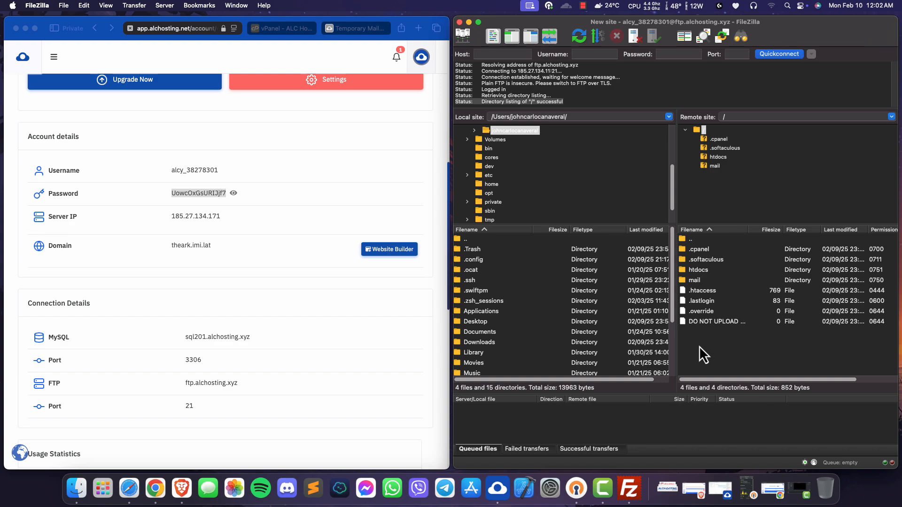
double_click(697, 270)
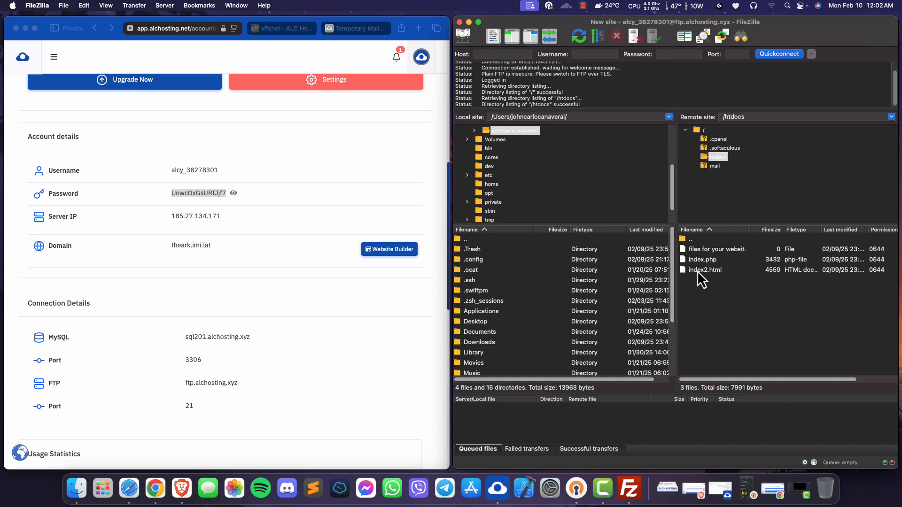
- Upload startbootstrap-personal-gh-pages.zip from the Downloads folder into the remote htdocs folder
click(718, 272)
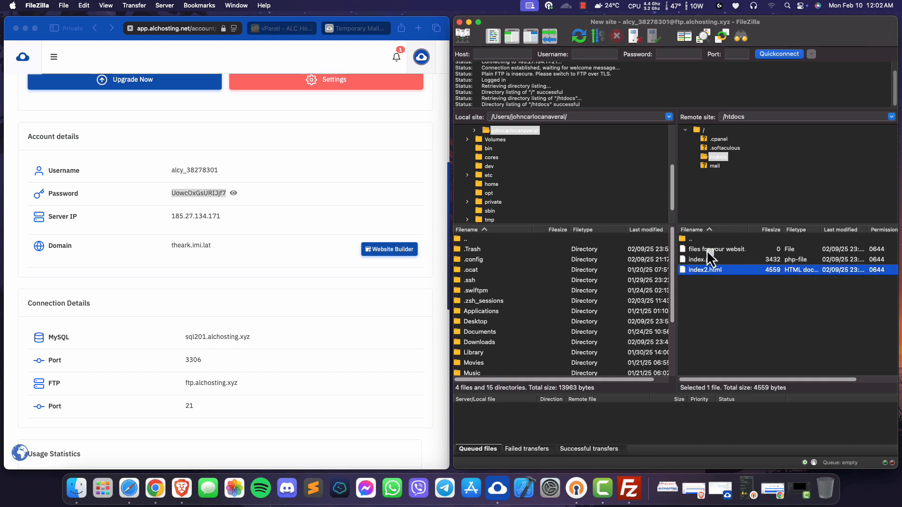
drag(720, 274, 713, 272)
click(668, 488)
drag(694, 125, 727, 303)
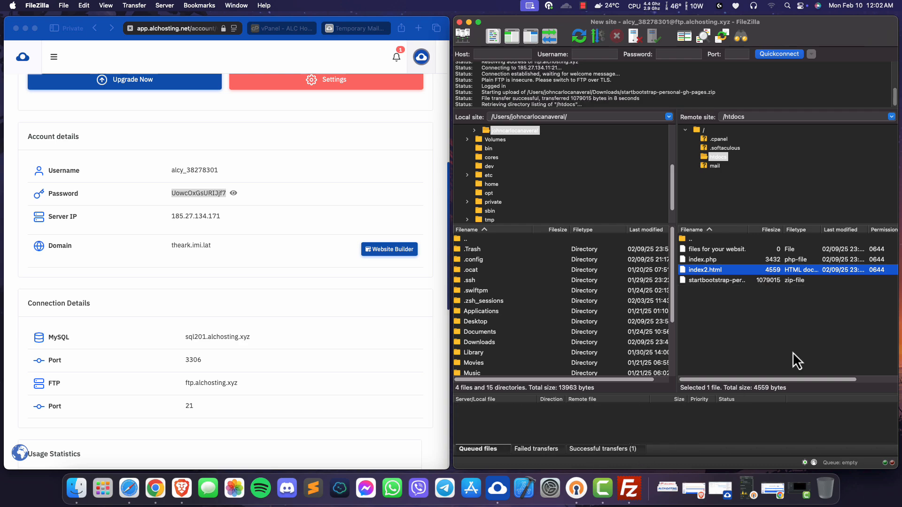
click(716, 282)
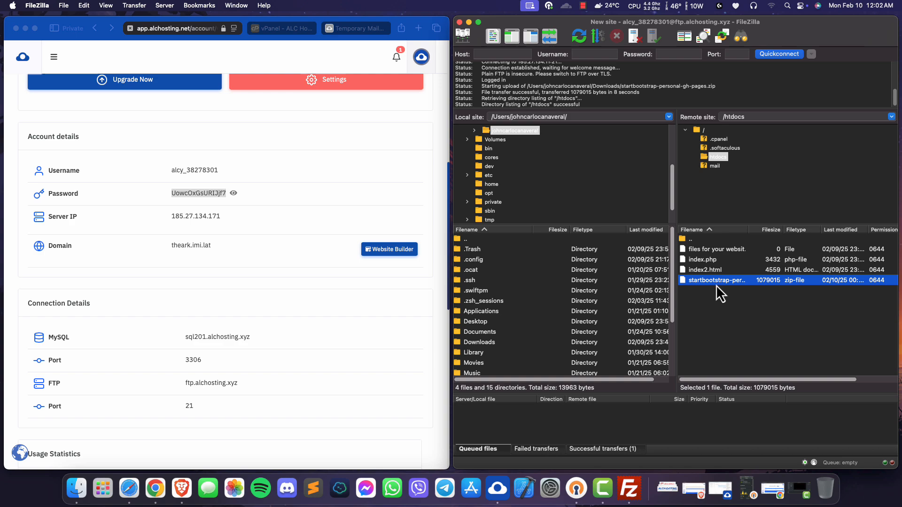
right_click(717, 285)
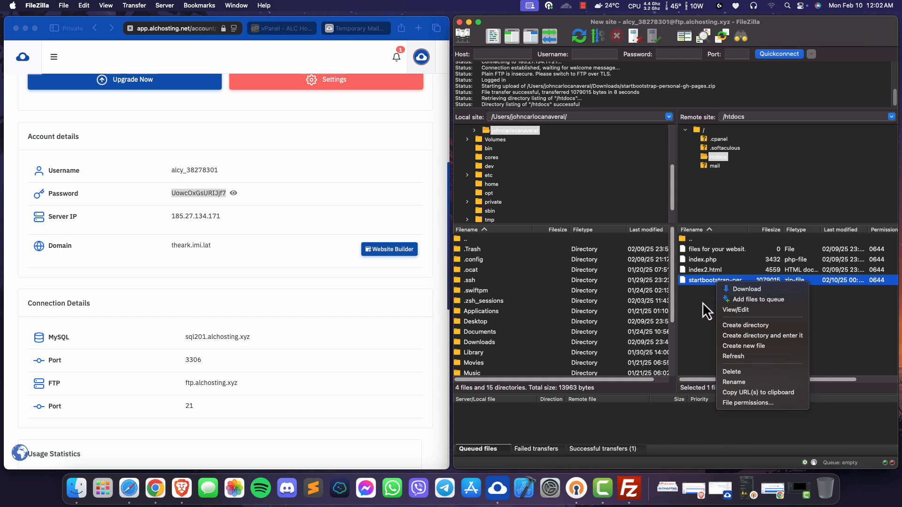
click(703, 302)
click(704, 299)
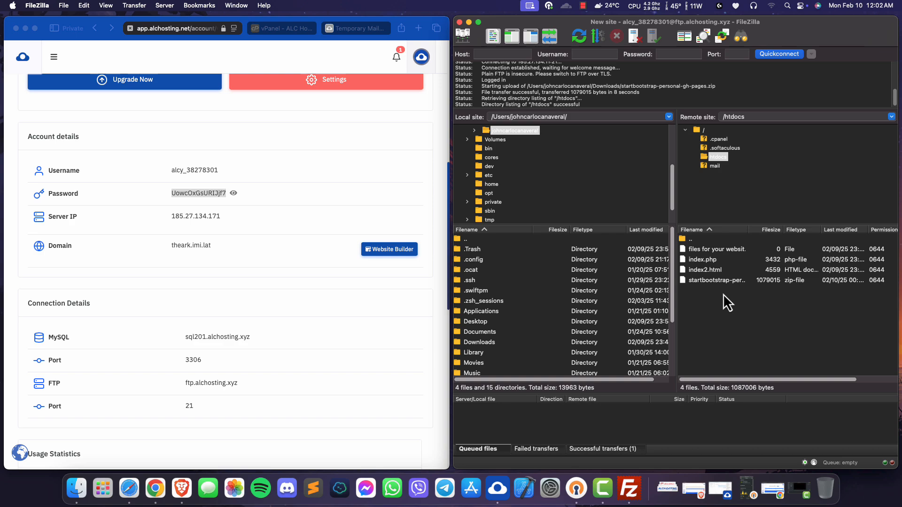
- Switch to Safari with FileZilla out of the way and open the hosting account's htdocs folder in File Manager
click(326, 219)
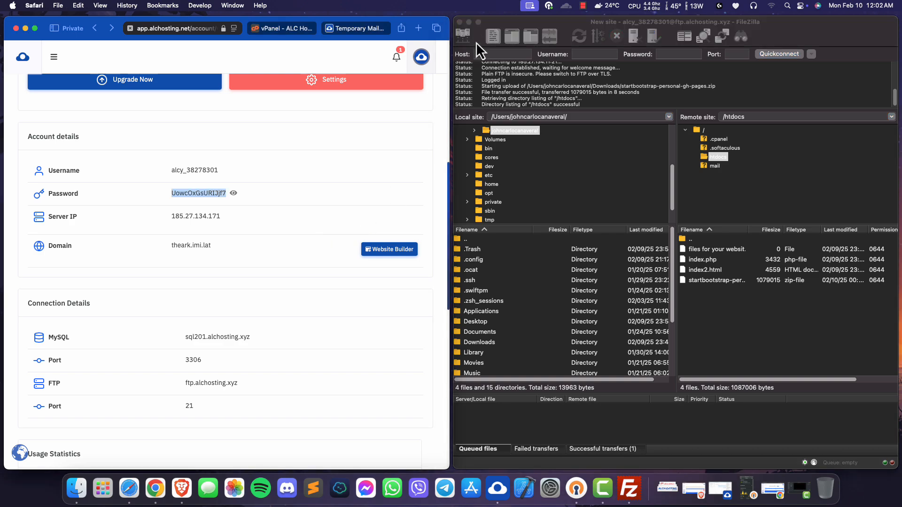
click(469, 22)
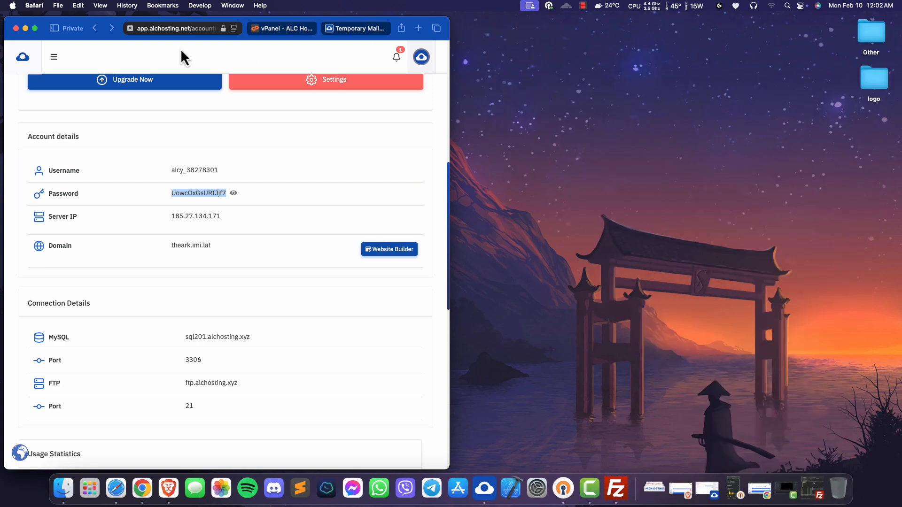
drag(418, 23, 836, 10)
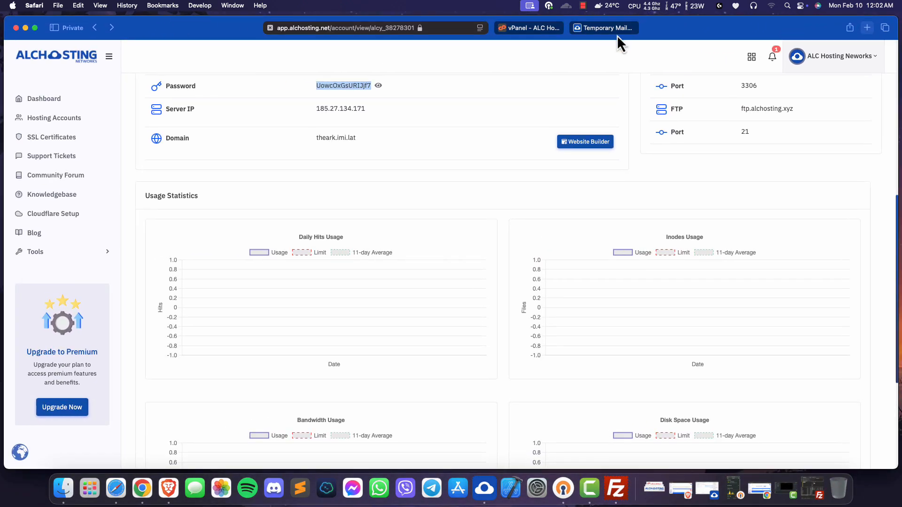
scroll(212, 189, up, 5)
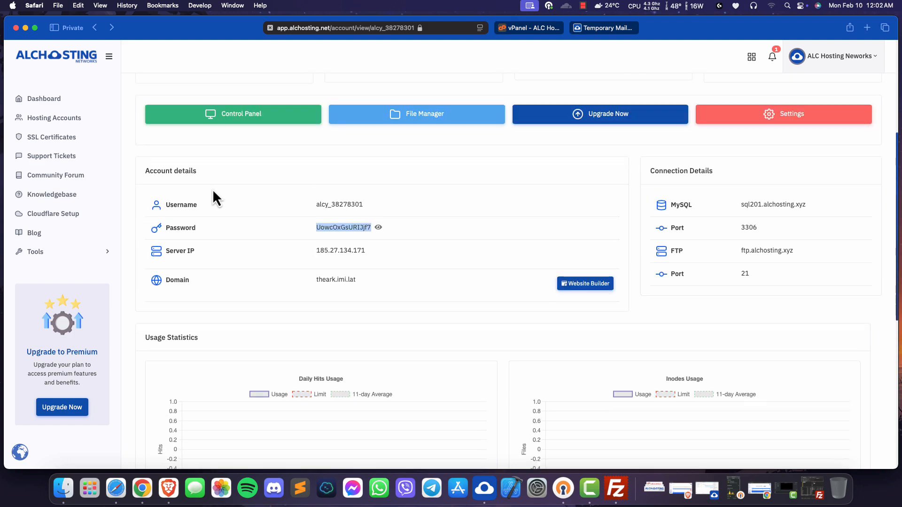
click(303, 218)
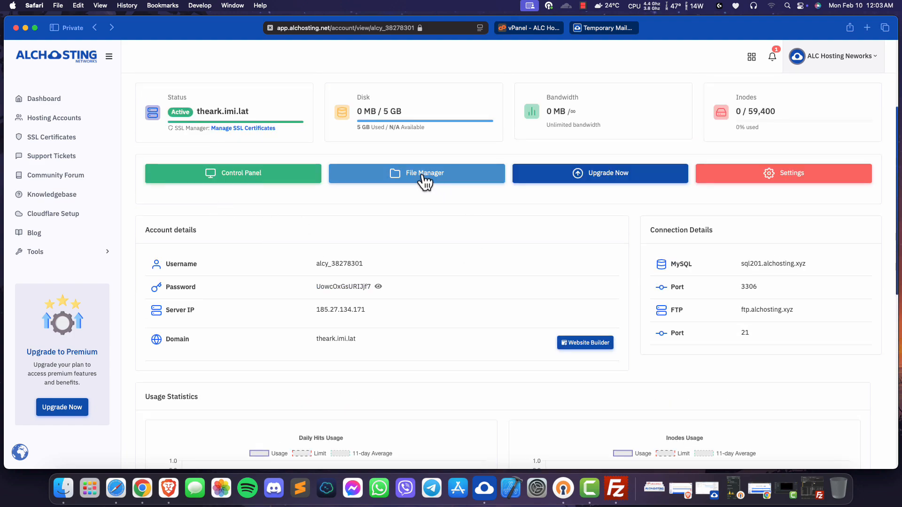
click(406, 179)
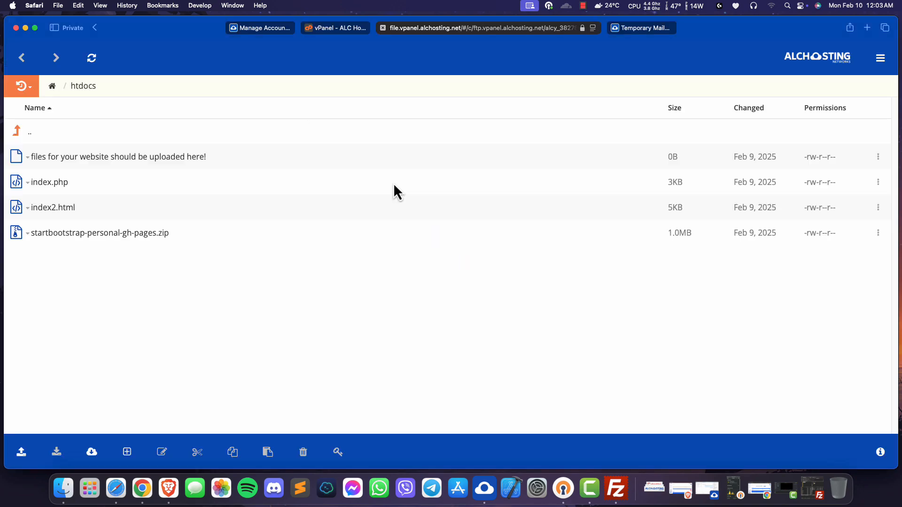
- Delete startbootstrap-personal-gh-pages.zip from the htdocs folder
right_click(84, 240)
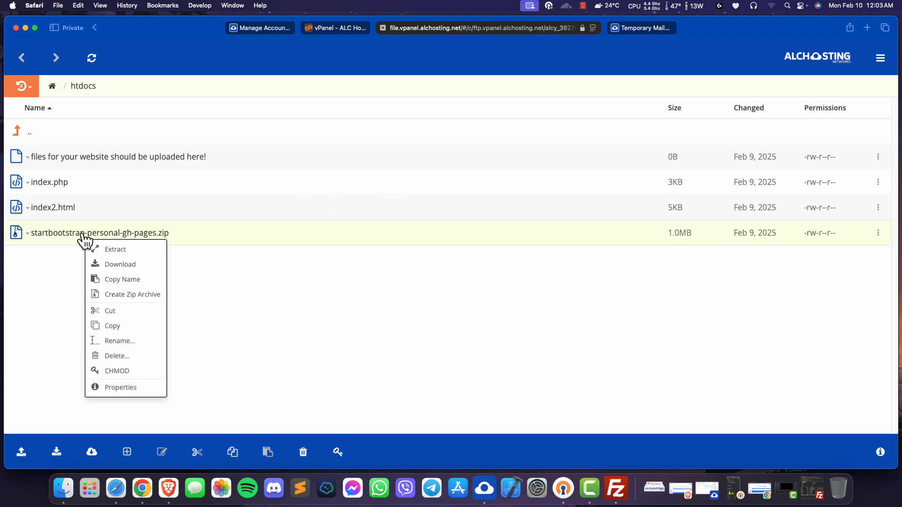
click(116, 356)
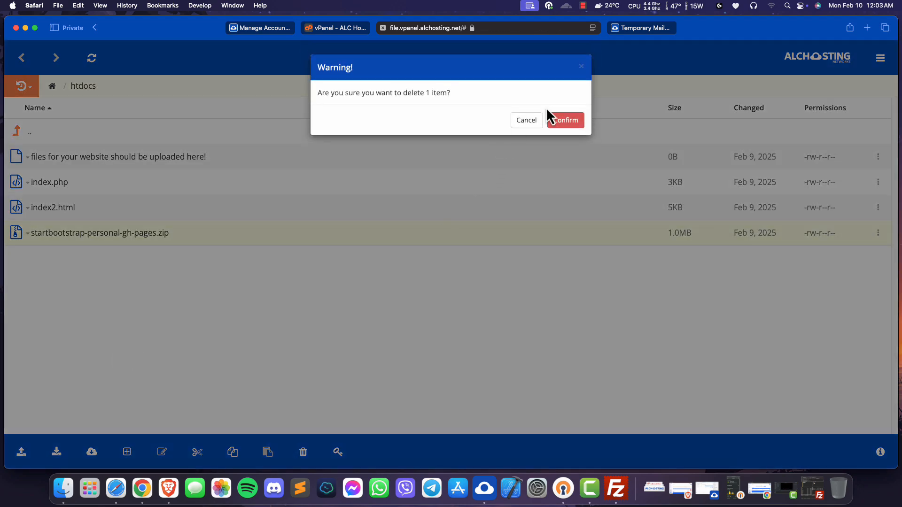
click(563, 121)
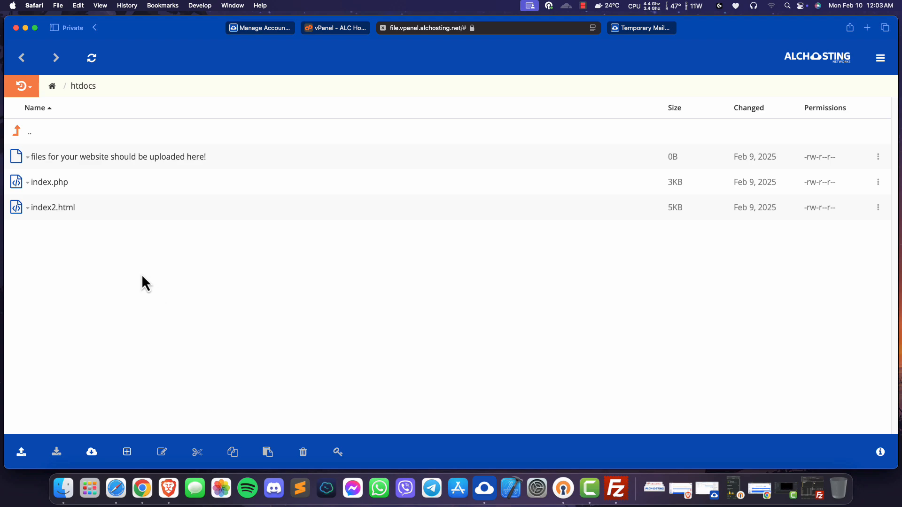
- Upload startbootstrap-personal-gh-pages.zip from Downloads into htdocs as a zip and have it unzipped there
click(22, 453)
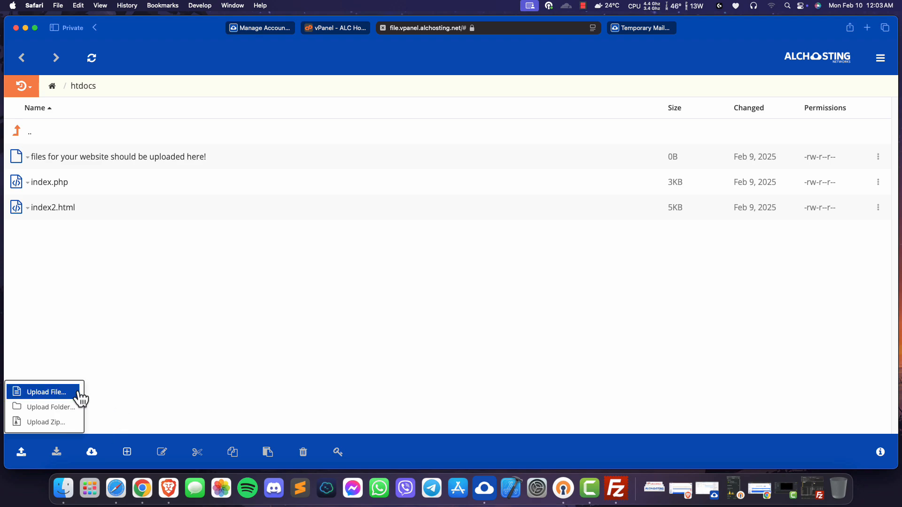
click(37, 424)
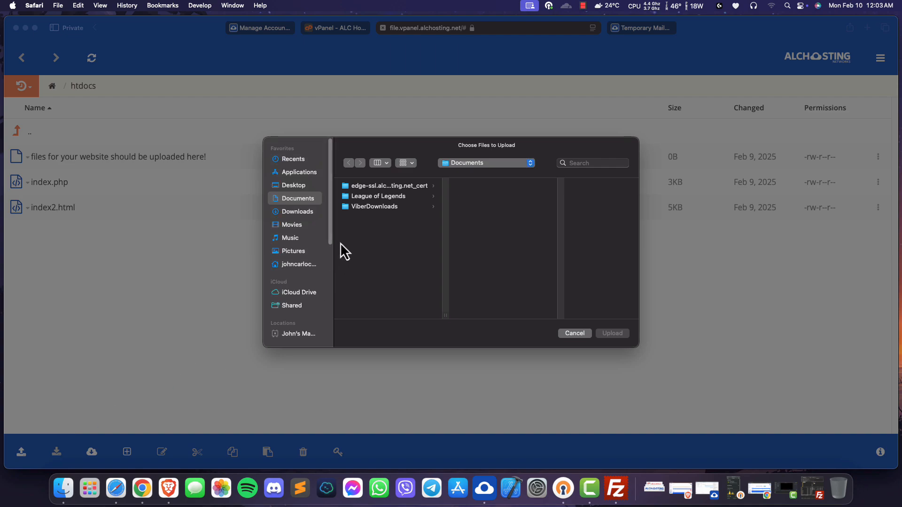
click(295, 212)
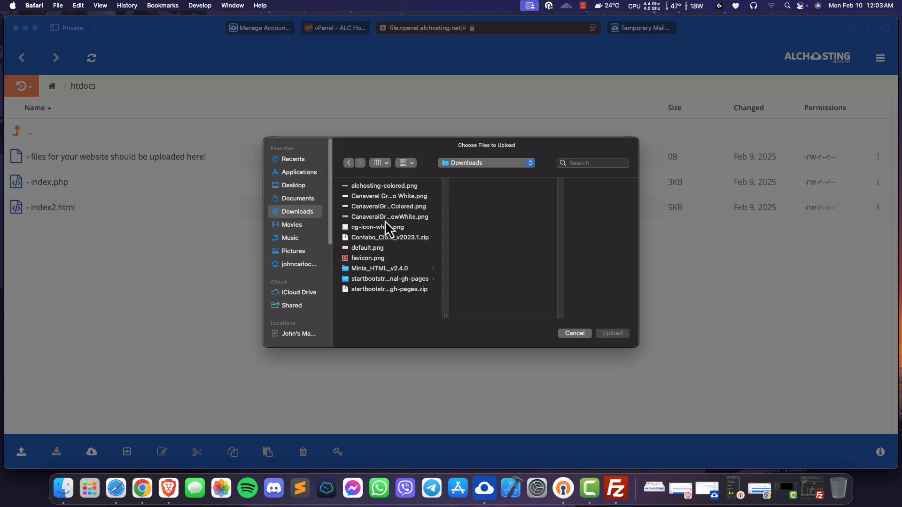
click(374, 290)
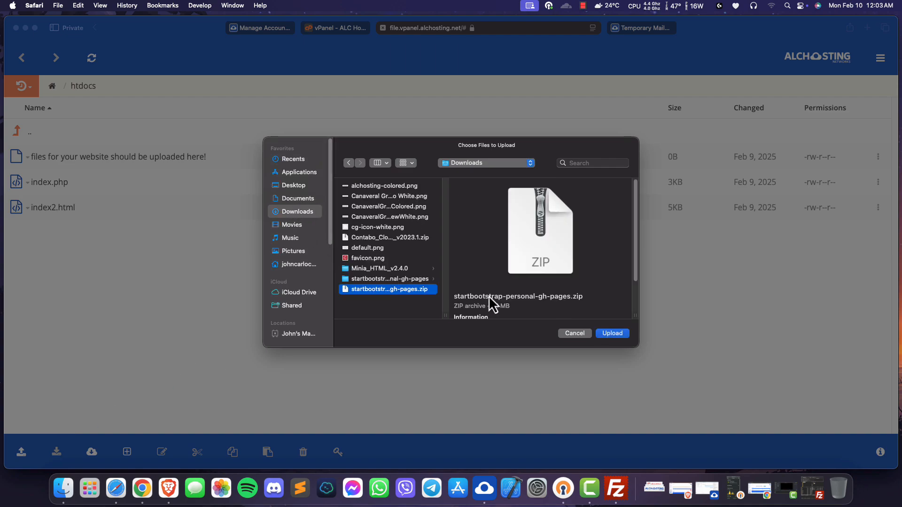
click(612, 334)
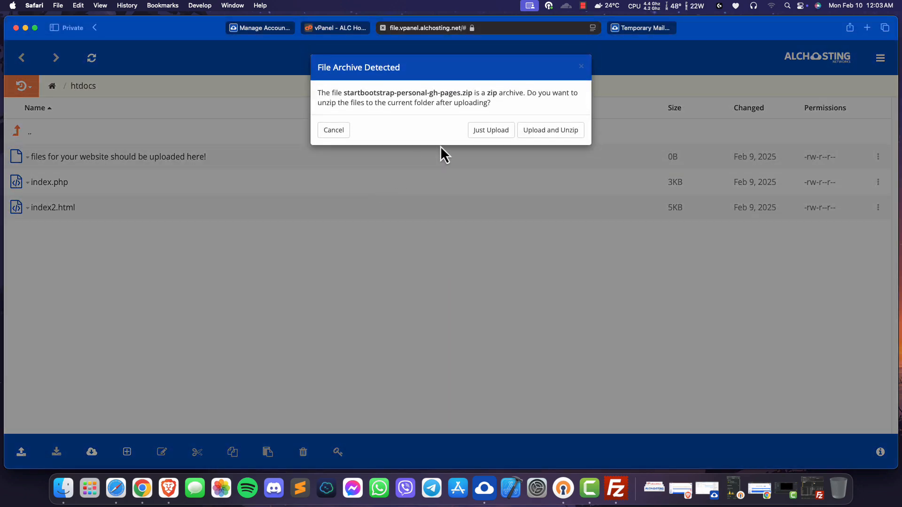
click(543, 137)
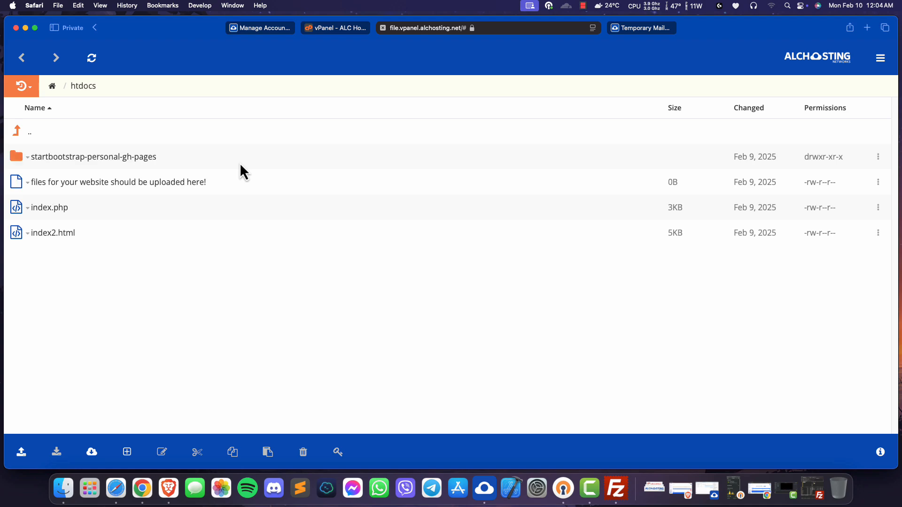
- Copy all folders and HTML files inside startbootstrap-personal-gh-pages and return to the htdocs folder
click(67, 159)
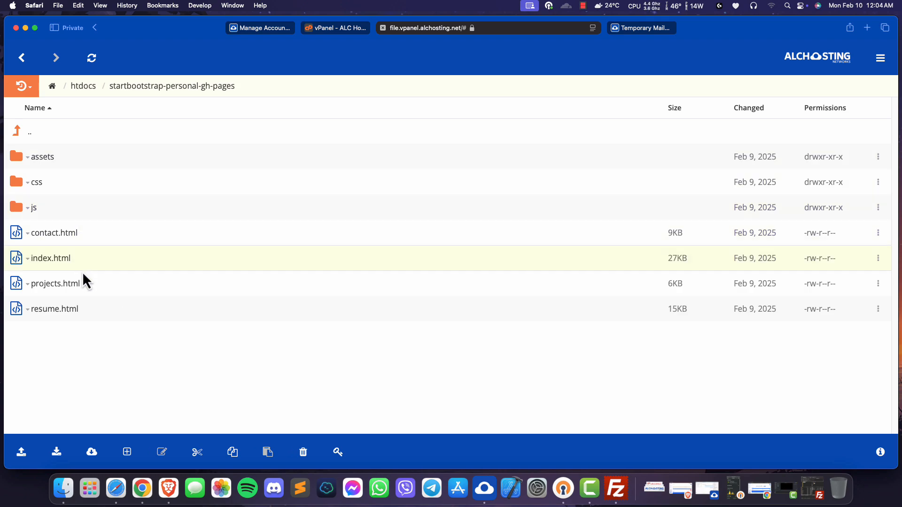
drag(100, 160, 115, 318)
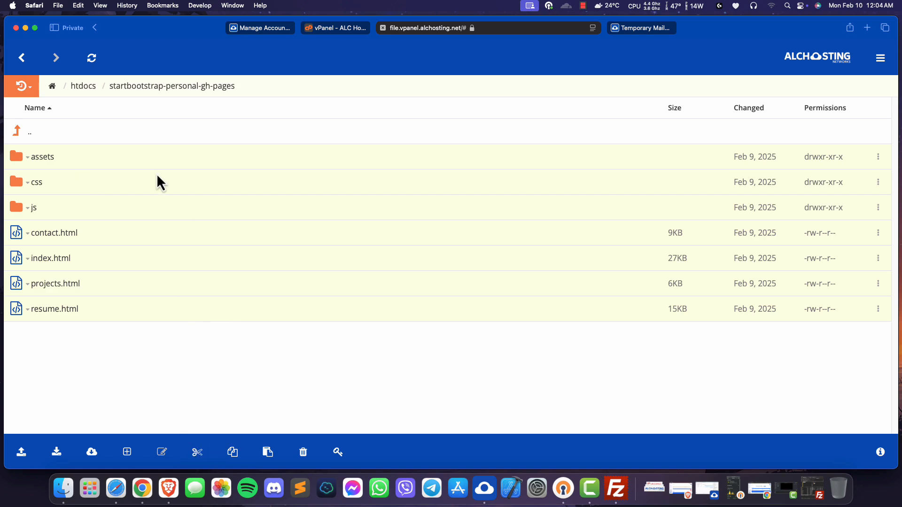
click(33, 136)
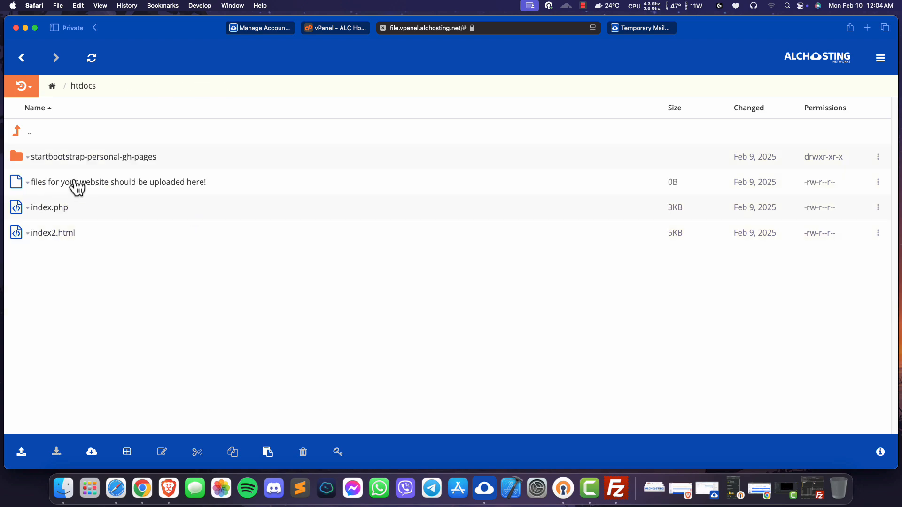
- Delete the default index.php from htdocs and paste the copied website files in its place
right_click(59, 214)
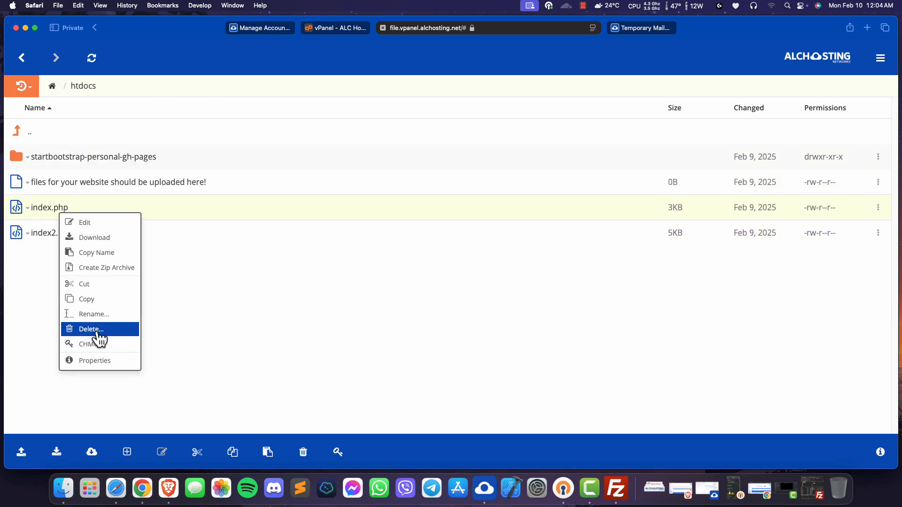
click(94, 331)
click(557, 124)
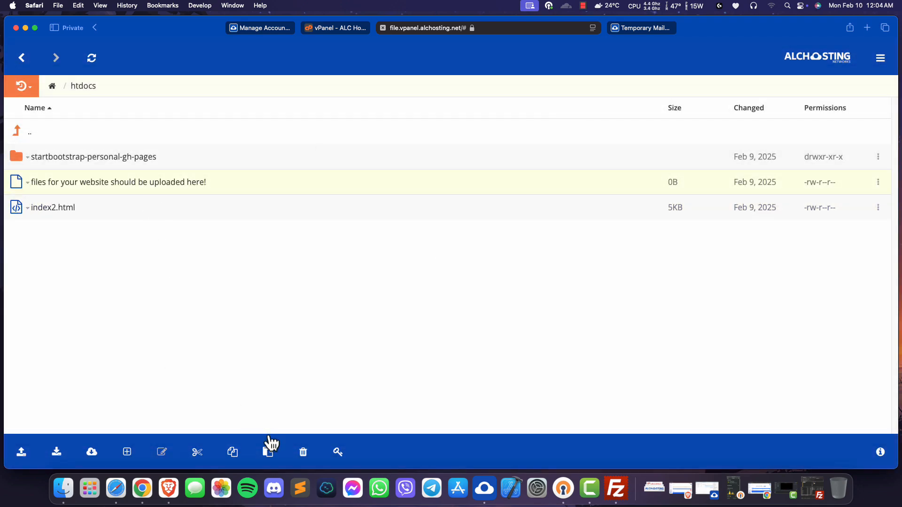
click(271, 454)
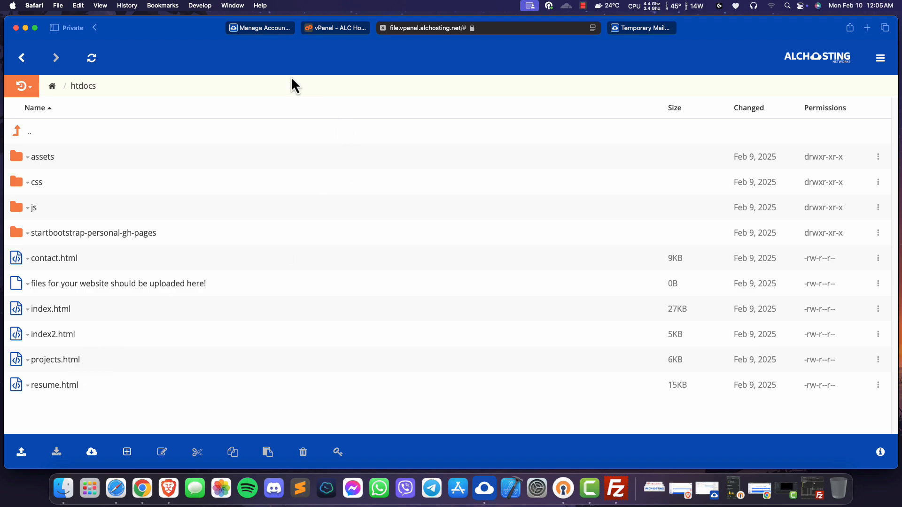
- Copy the domain theark.imi.lat from the hosting account's details page
click(258, 29)
double_click(327, 339)
right_click(336, 340)
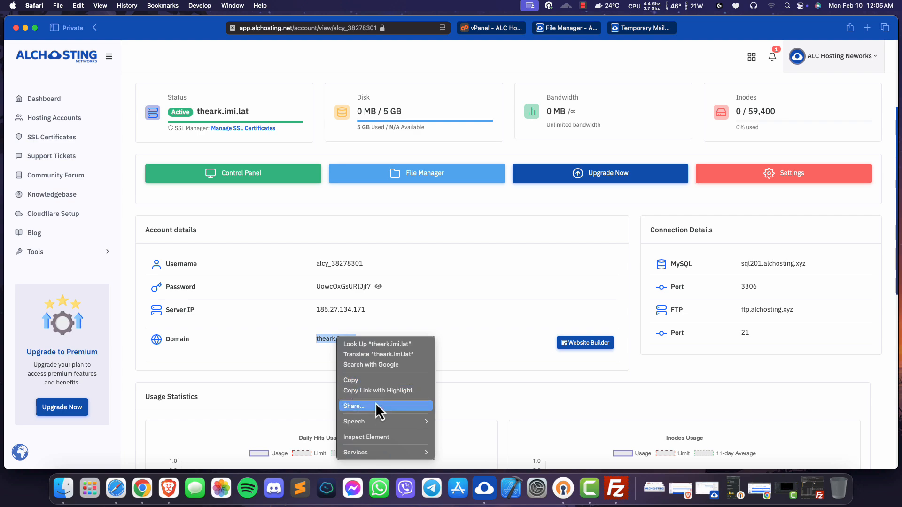
click(375, 382)
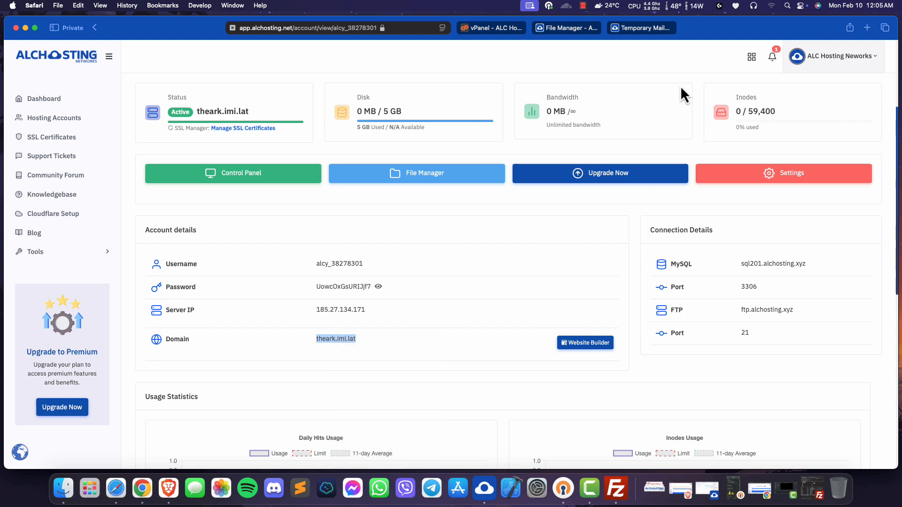
- Open the copied domain in a new browser tab and continue to the site over the insecure connection
click(868, 28)
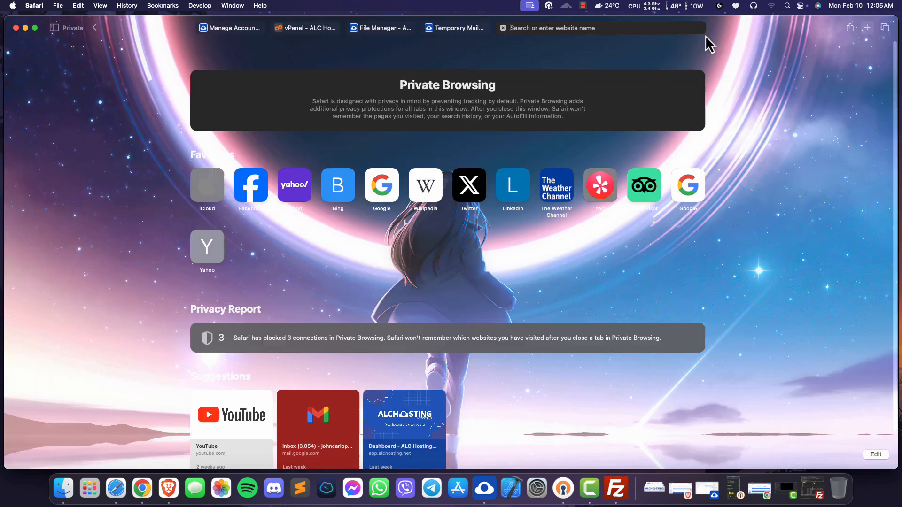
right_click(523, 33)
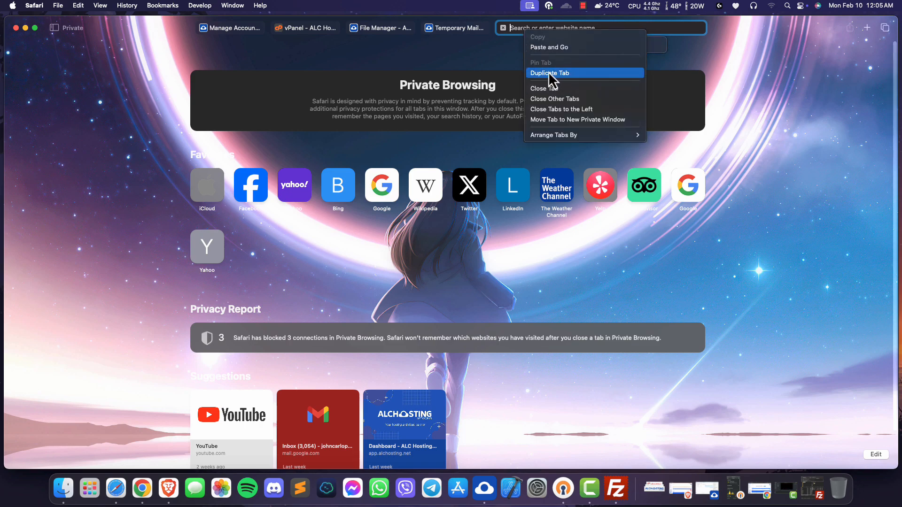
click(556, 47)
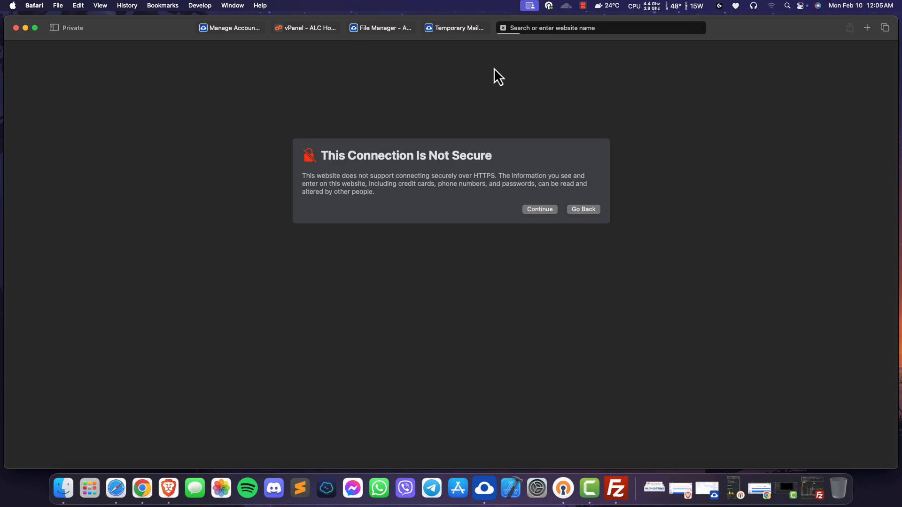
click(549, 210)
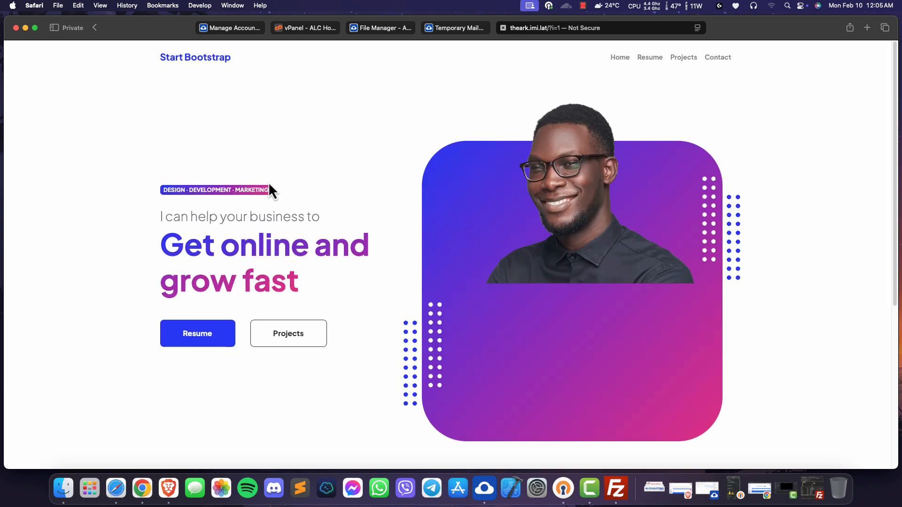
- Examine the published site's home page and its Resume, Projects and Contact pages, ending on Home
scroll(106, 132, down, 5)
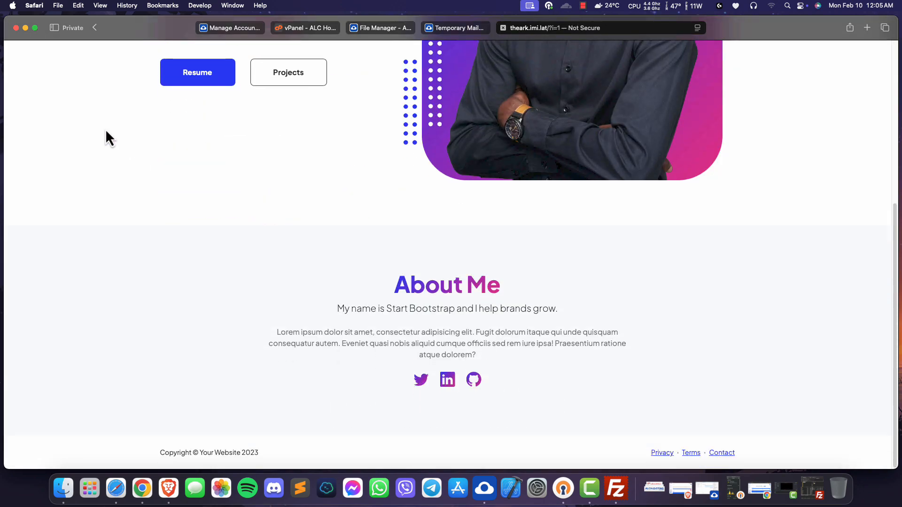
scroll(106, 132, up, 5)
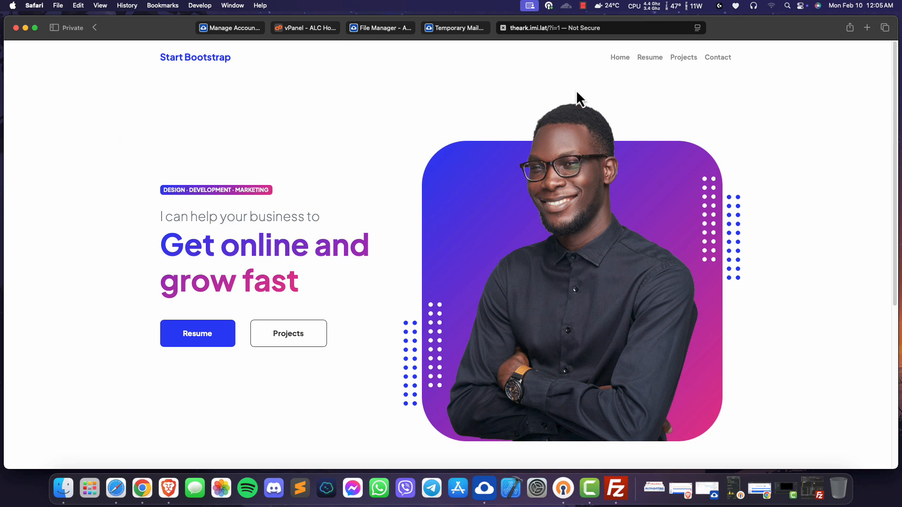
click(650, 57)
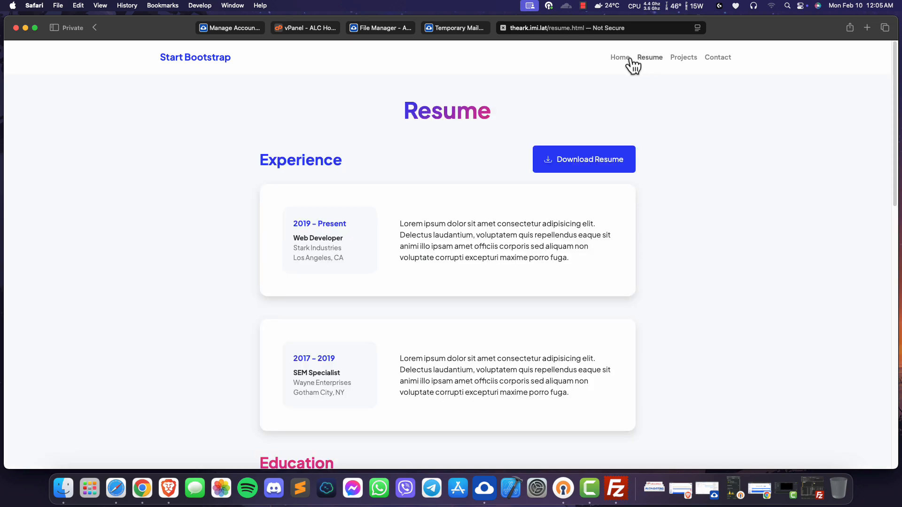
click(628, 58)
click(682, 57)
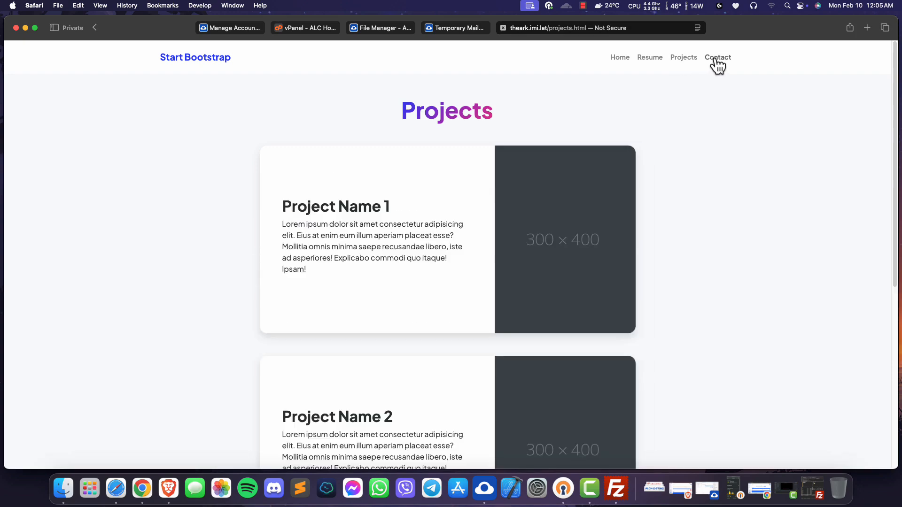
click(715, 58)
click(629, 61)
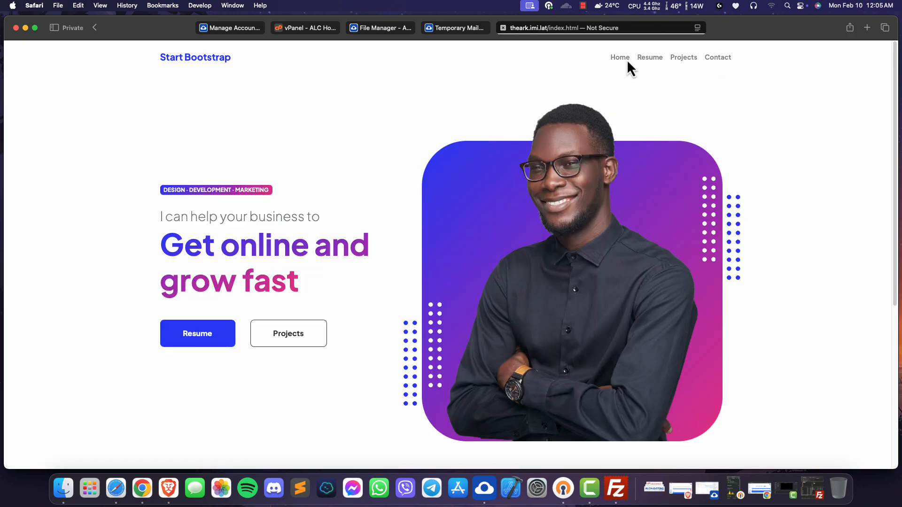